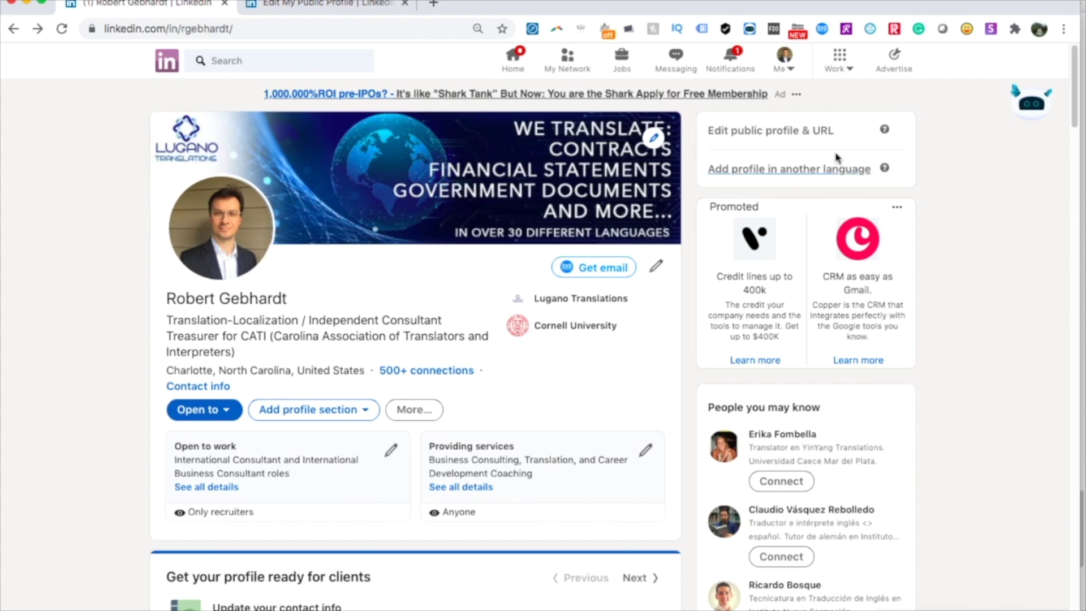
# - Open the Me account menu from your own profile page
pyautogui.click(791, 70)
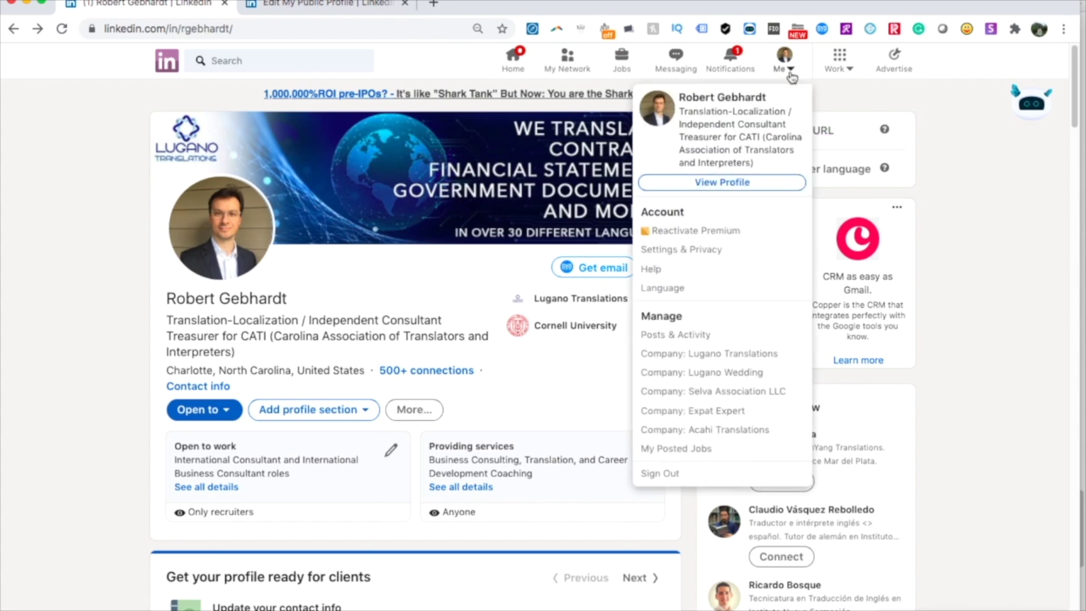
# - Go to Settings & Privacy > Account preferences > Site preferences and expand People also viewed
pyautogui.click(681, 249)
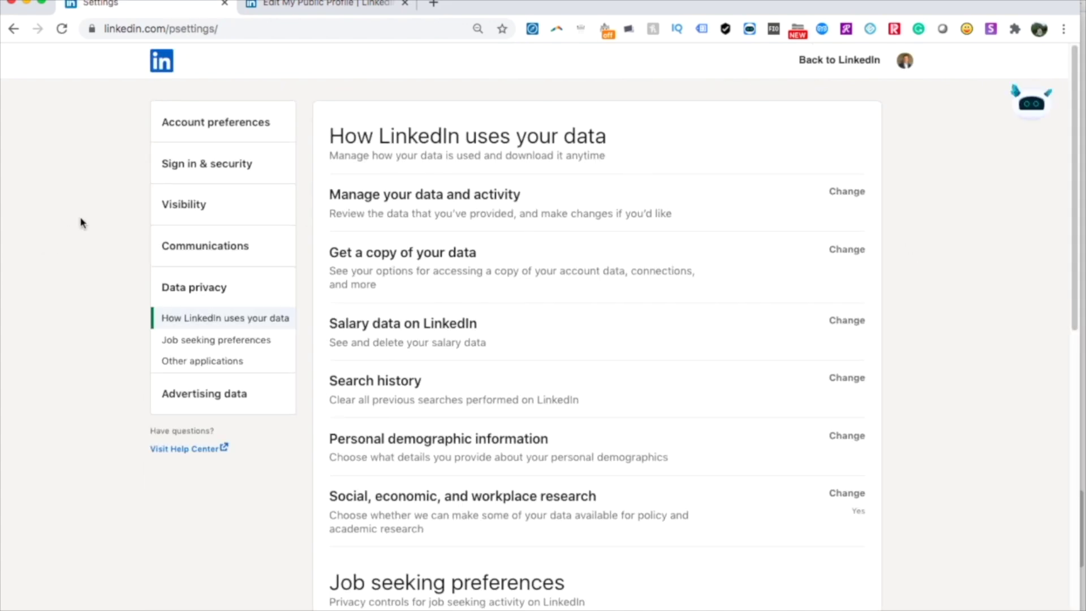
pyautogui.click(188, 133)
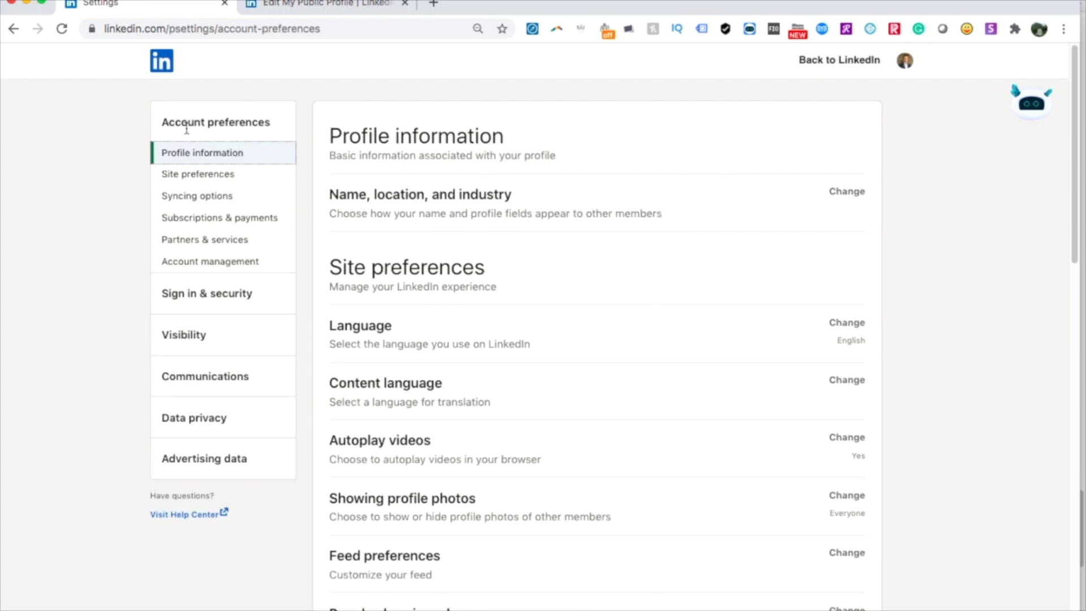
pyautogui.click(206, 175)
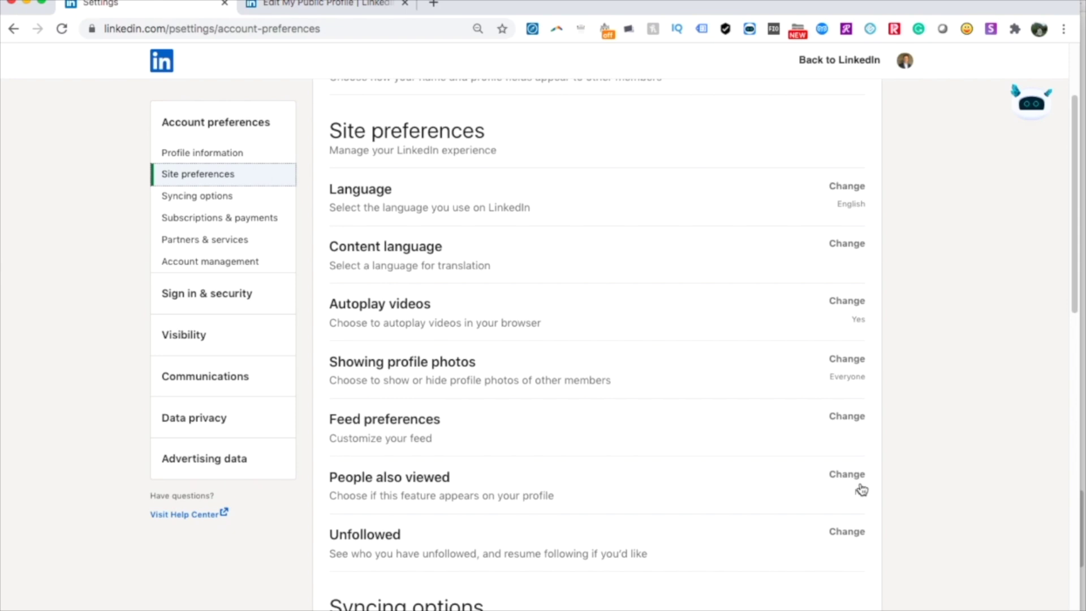
pyautogui.click(847, 475)
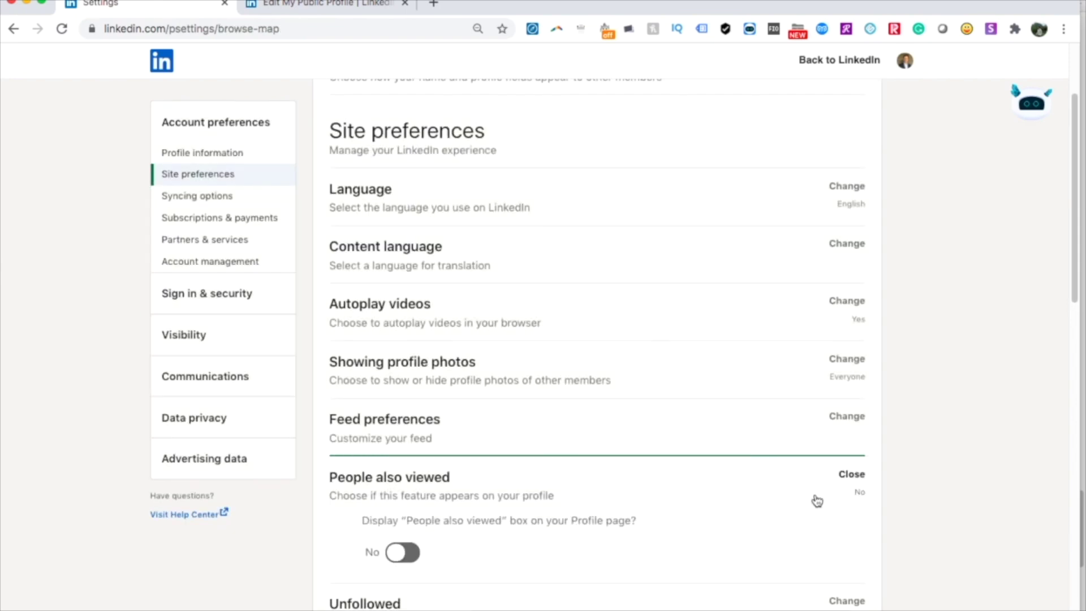
# - Set People also viewed to Yes, then switch to the other browser showing the profile
pyautogui.click(410, 557)
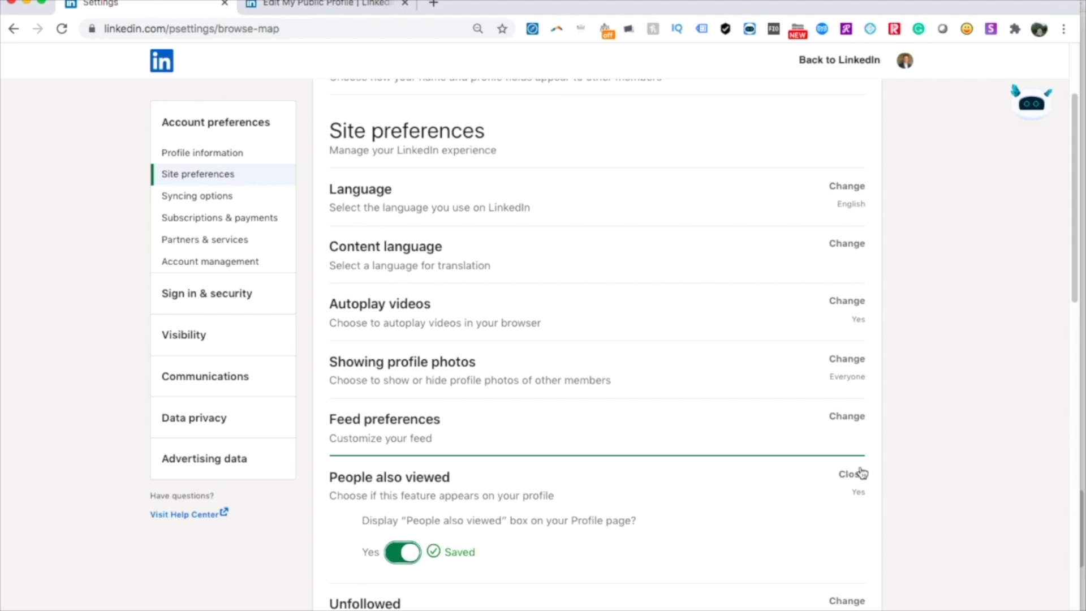
pyautogui.press('super+Tab')
pyautogui.press('super+Tab')
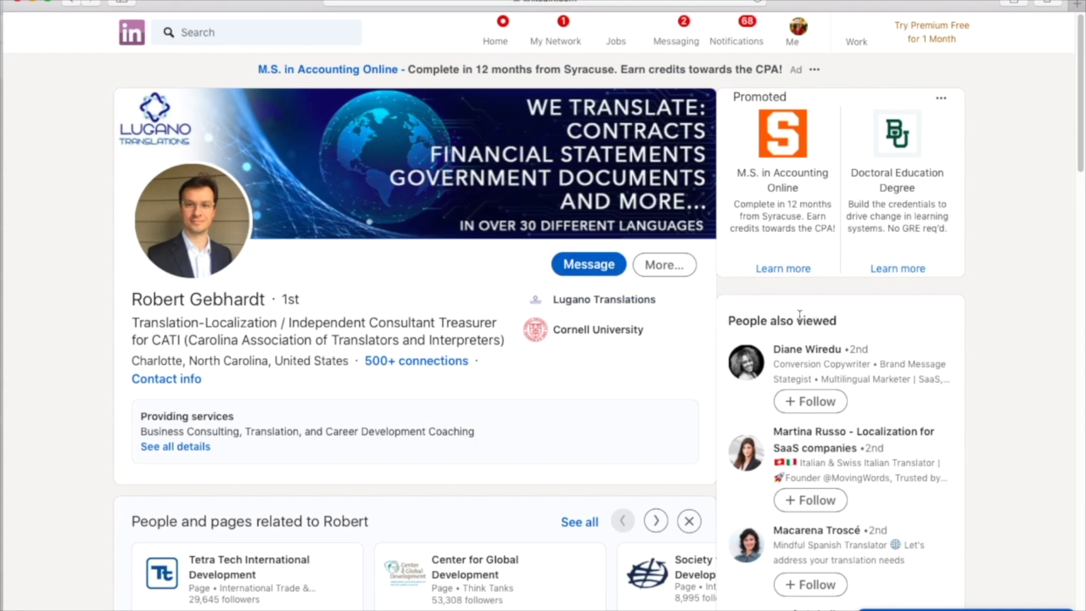
# - Scroll through the profile to inspect the People also viewed panel
pyautogui.scroll(-2, 921, 383)
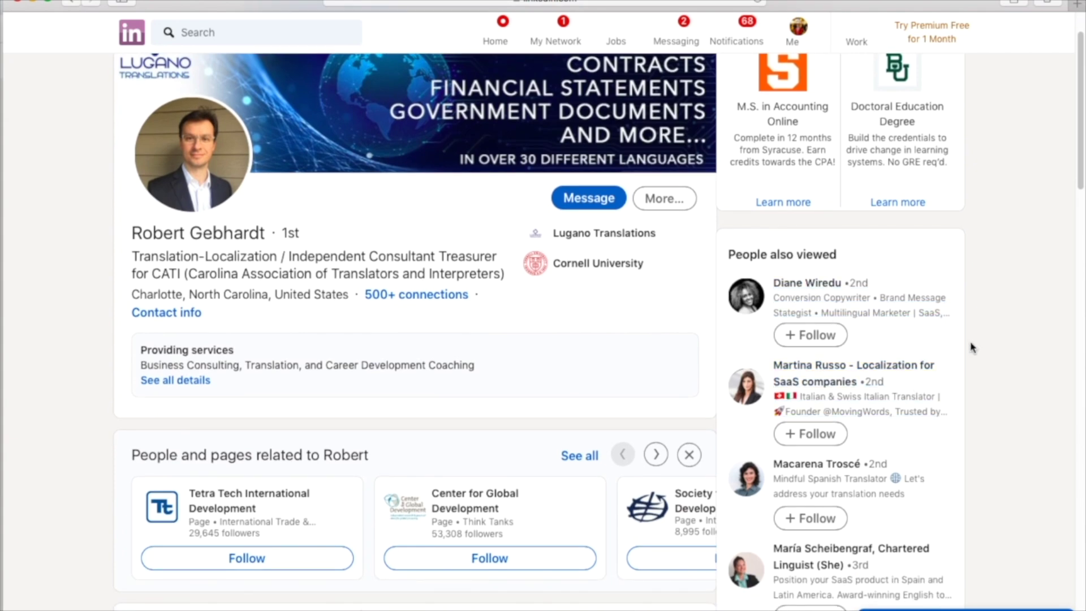
pyautogui.scroll(2, 972, 347)
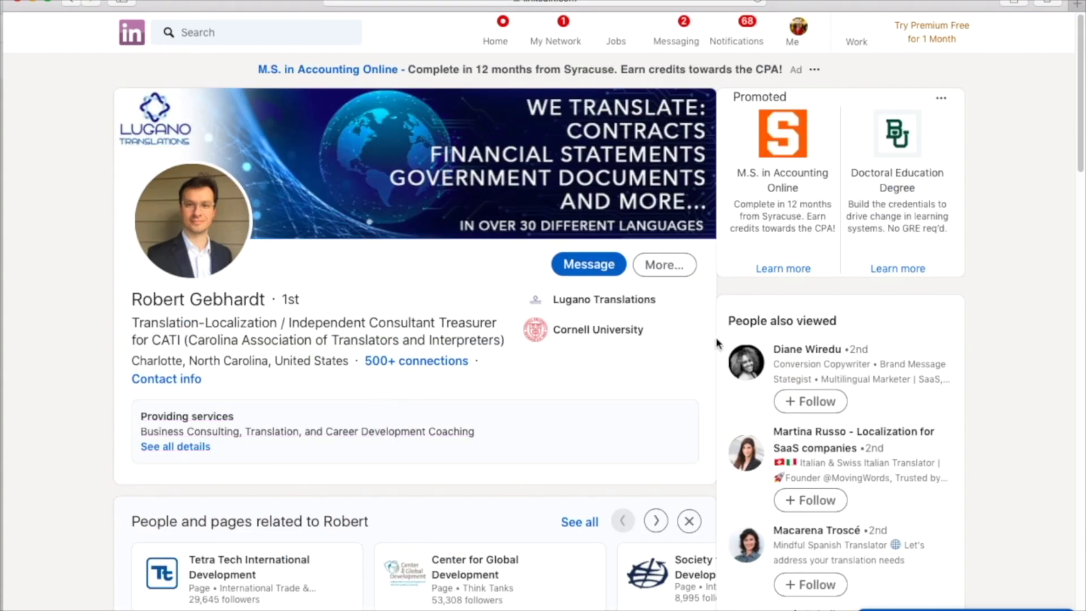
pyautogui.scroll(-1, 868, 373)
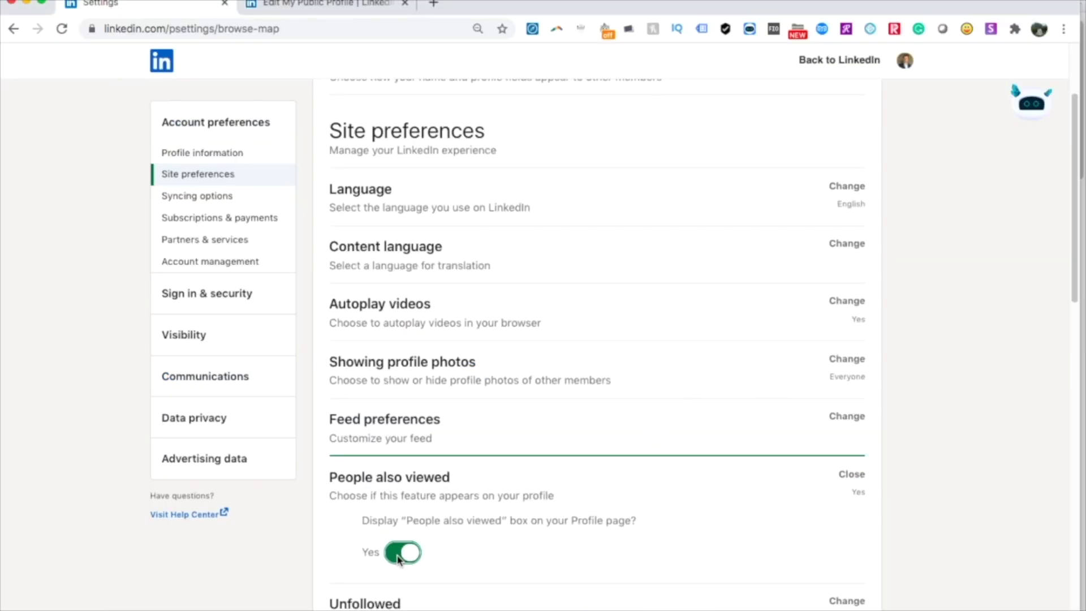
# - Switch the People also viewed setting back to No
pyautogui.click(399, 559)
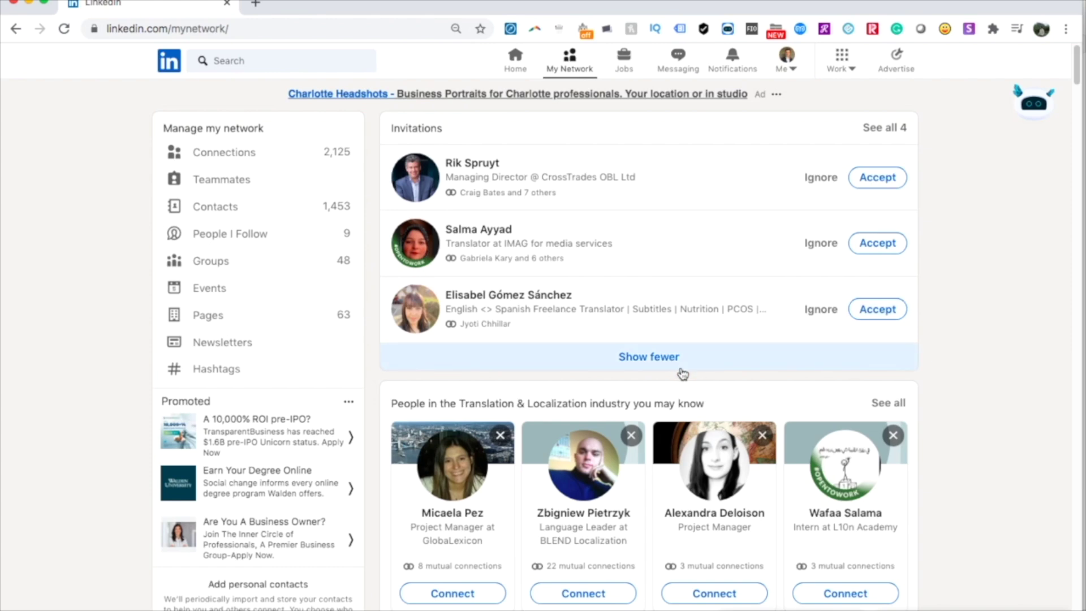
# - Open the second and first inviters' profiles in new tabs, then view the third inviter's profile
pyautogui.tripleClick(541, 296)
pyautogui.rightClick(542, 299)
pyautogui.press('Escape')
pyautogui.rightClick(495, 230)
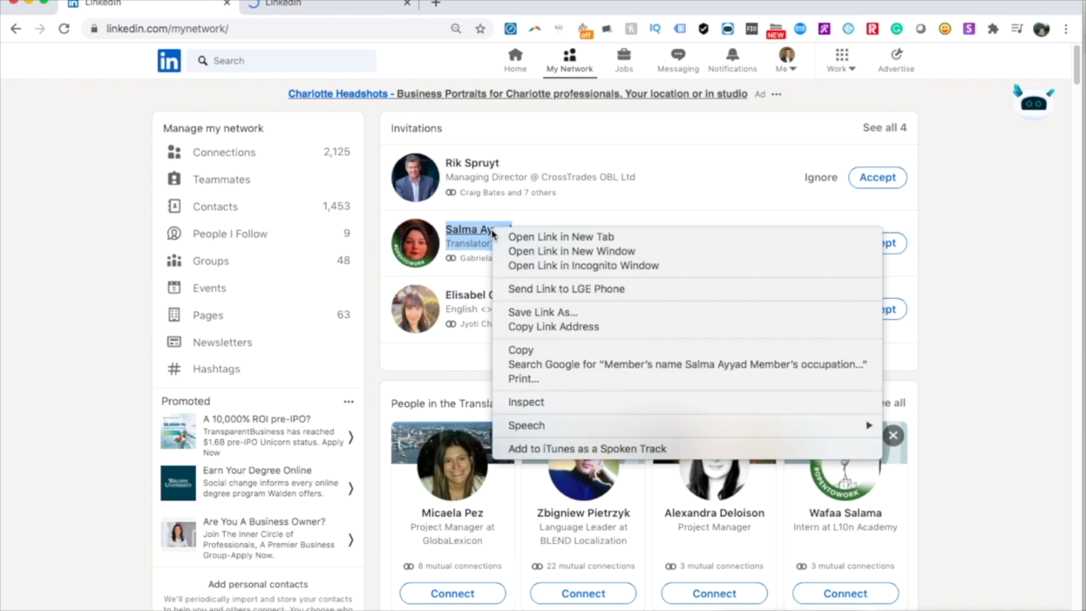
pyautogui.click(509, 237)
pyautogui.rightClick(475, 167)
pyautogui.click(498, 172)
pyautogui.click(373, 9)
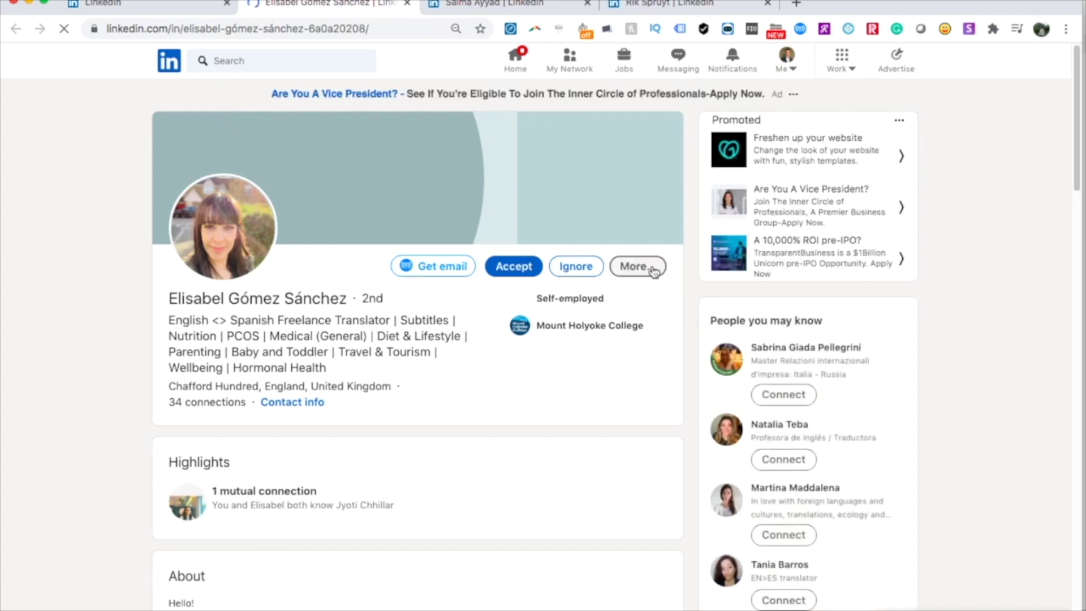
# - Accept this inviter's connection request, dismissing the Sales Navigator pop-up along the way
pyautogui.click(653, 270)
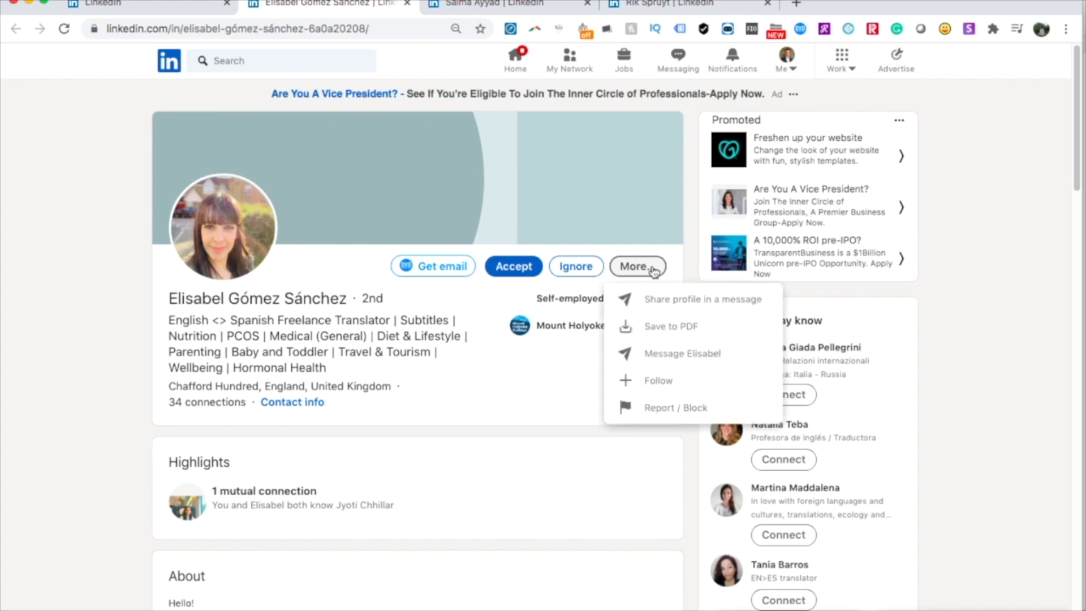
pyautogui.click(648, 354)
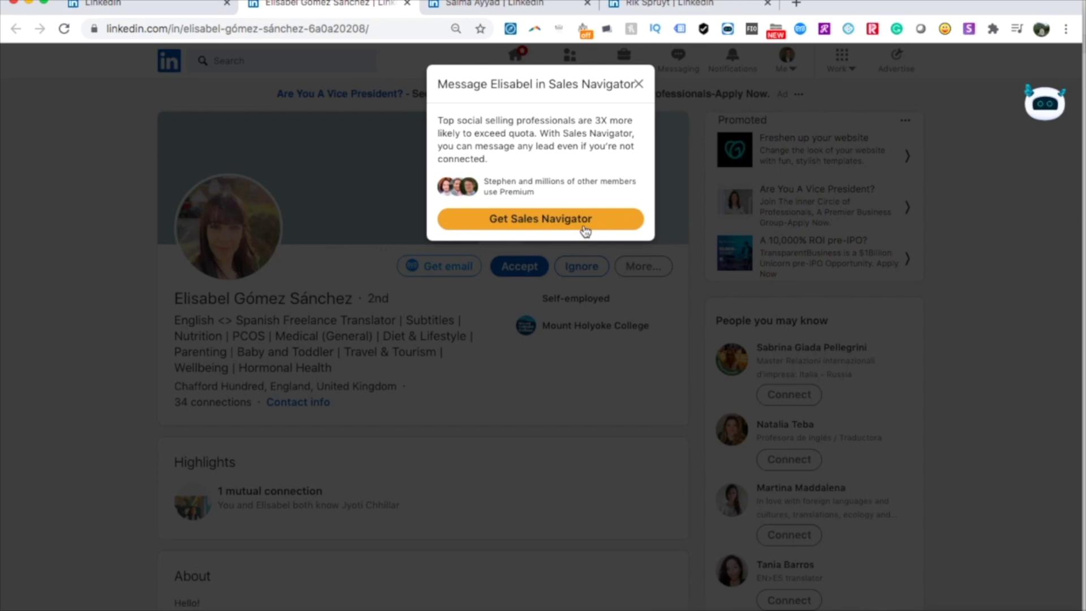
pyautogui.click(640, 85)
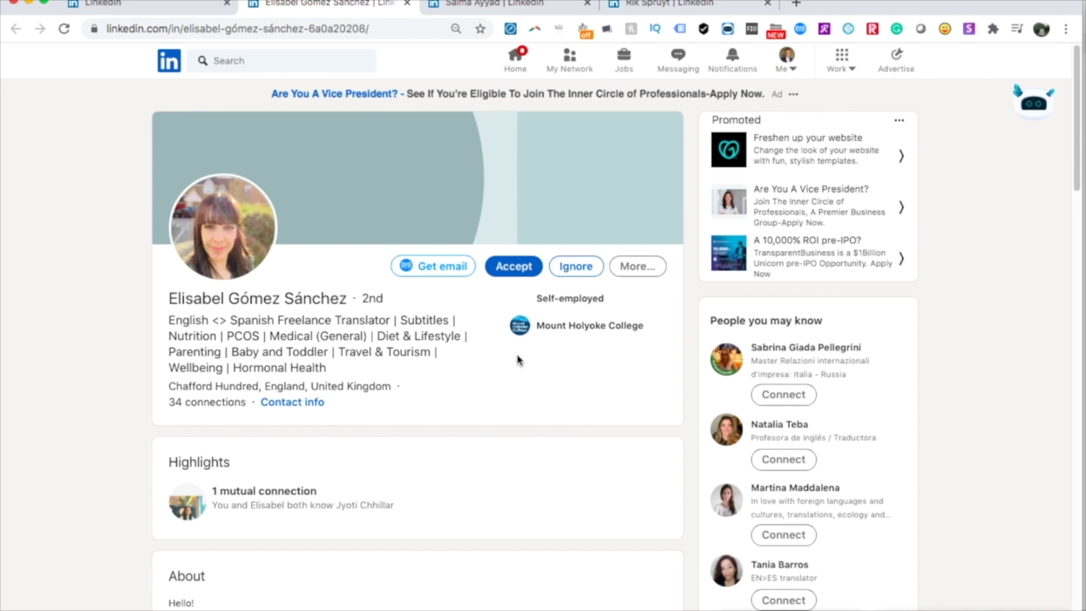
pyautogui.click(511, 271)
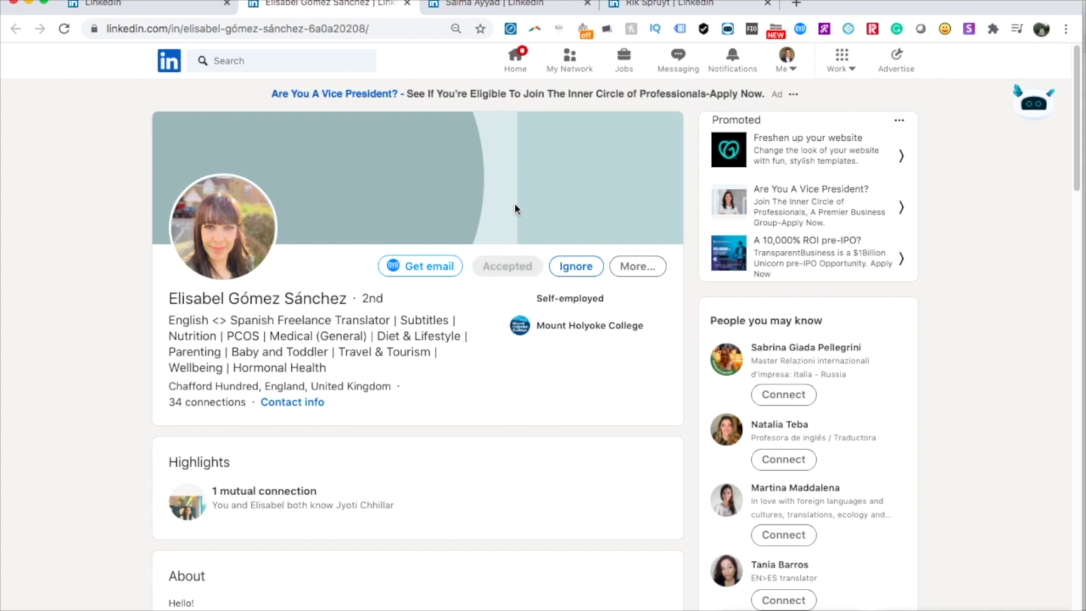
# - Reload the accepted profile so it shows 1st-degree status with 35 connections
pyautogui.click(477, 4)
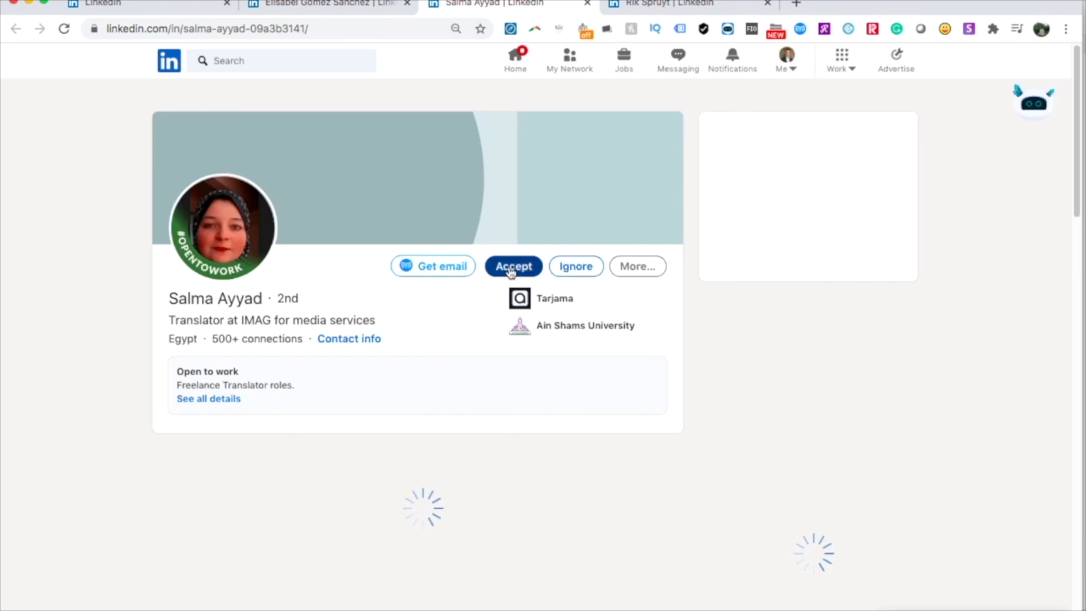
pyautogui.click(382, 7)
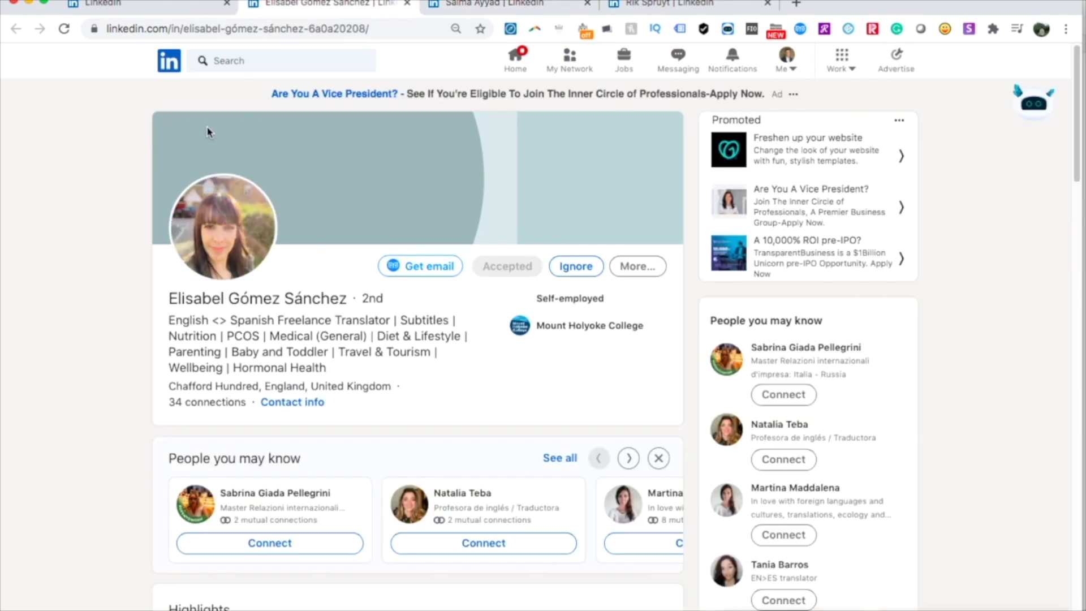
pyautogui.click(64, 29)
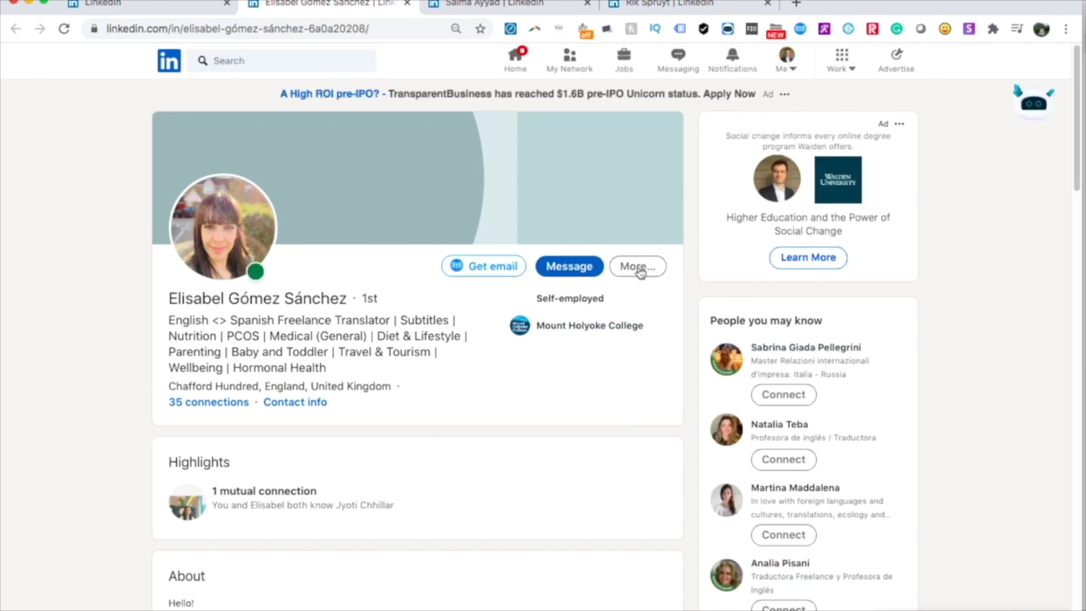
# - Paste and send a message thanking them for the invitation and asking how you know each other
pyautogui.click(578, 273)
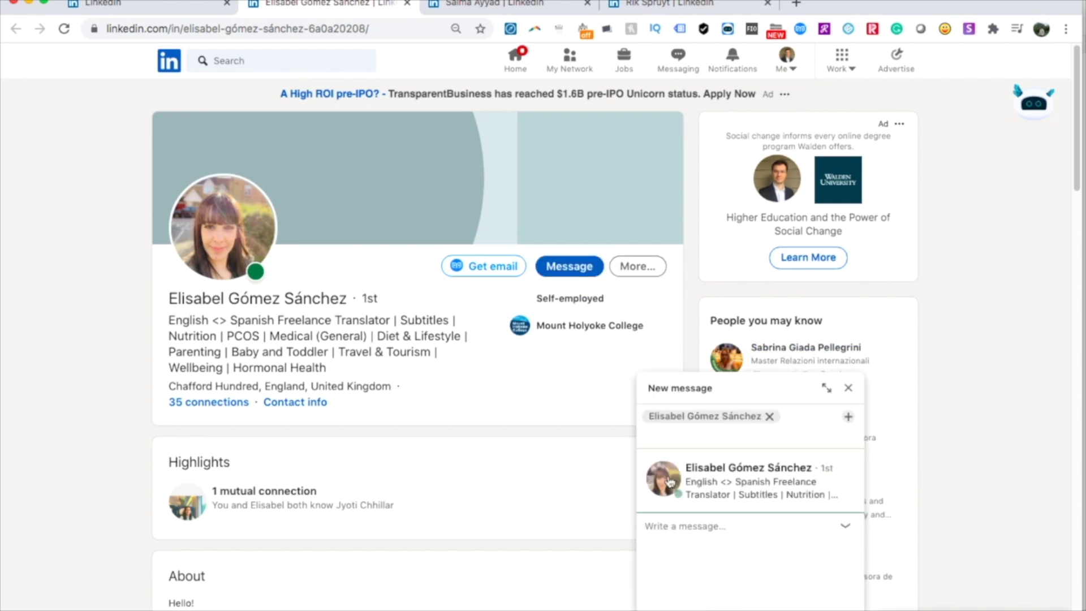
pyautogui.press('super+v')
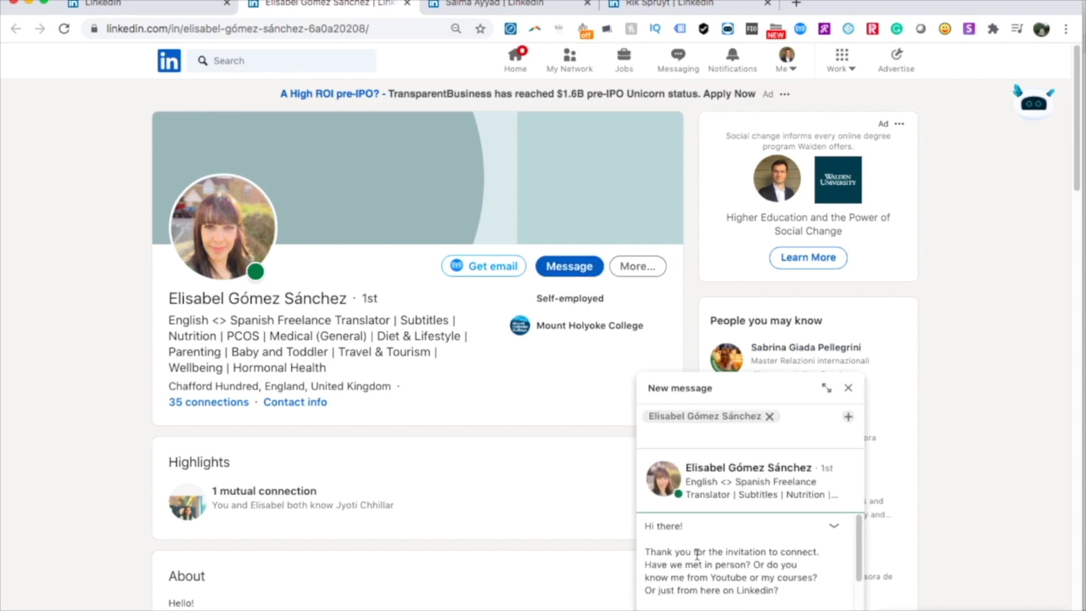
pyautogui.scroll(-3, 720, 535)
pyautogui.scroll(3, 722, 534)
pyautogui.scroll(-2, 813, 580)
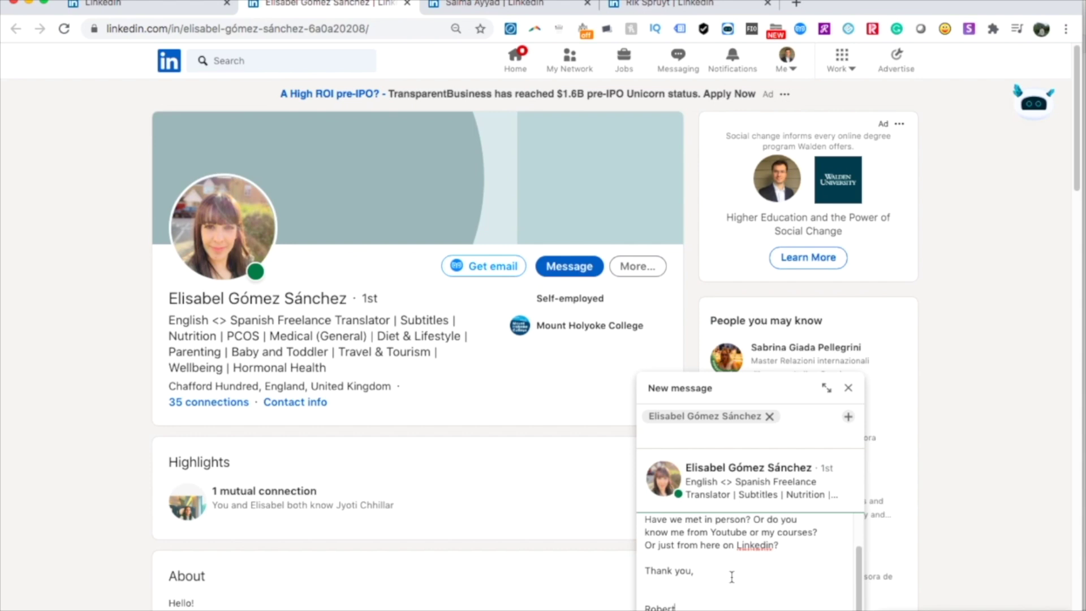
pyautogui.scroll(2, 732, 578)
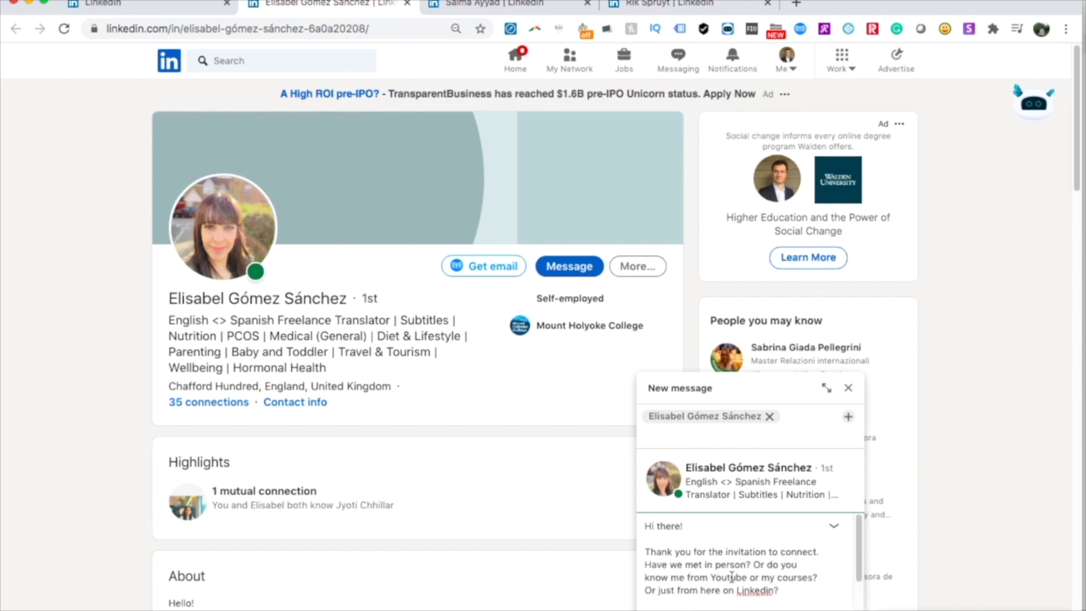
pyautogui.scroll(-2, 732, 577)
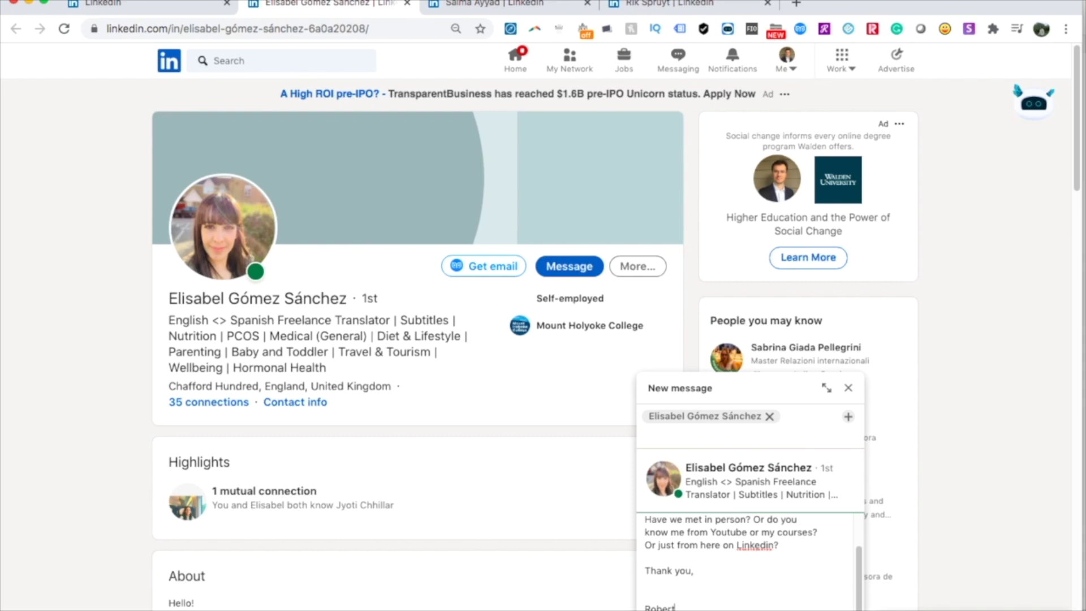
pyautogui.press('Return')
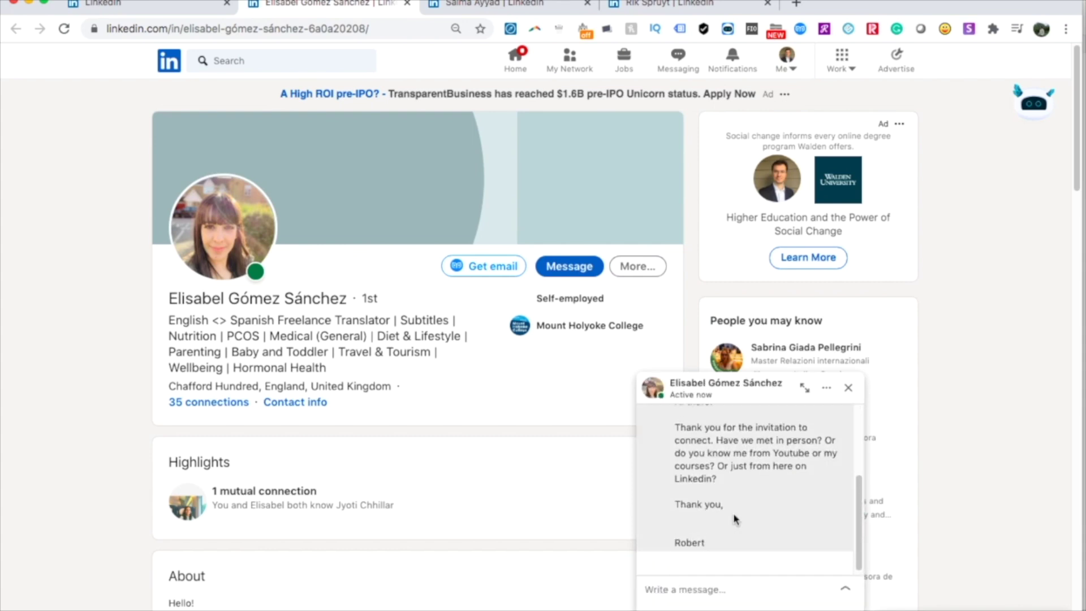
# - Close the chat panel so the new connection's profile is fully in view
pyautogui.scroll(3, 735, 516)
pyautogui.scroll(-3, 739, 525)
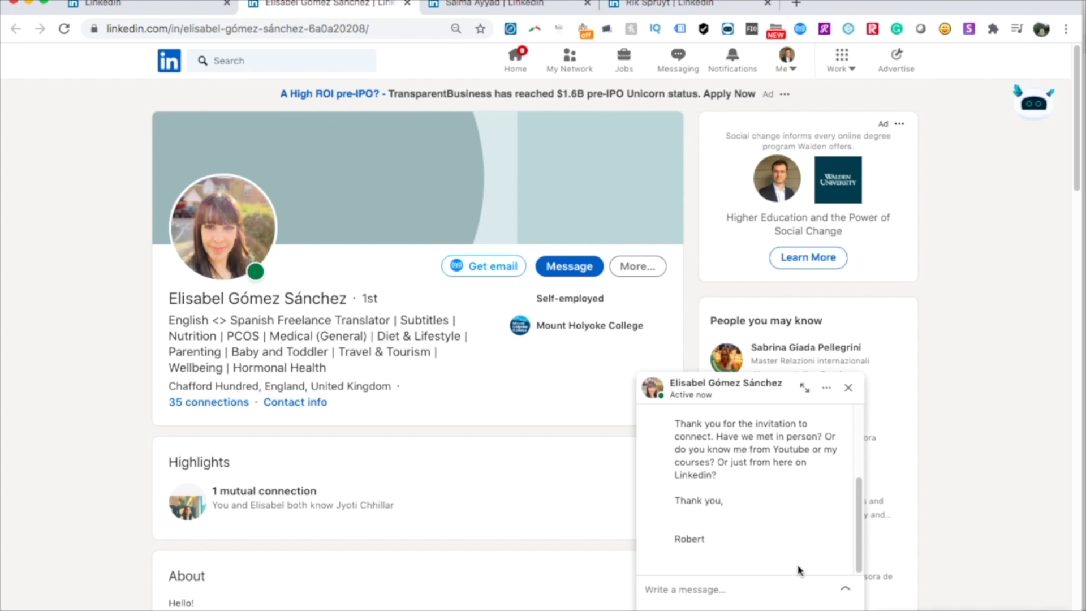
pyautogui.click(848, 388)
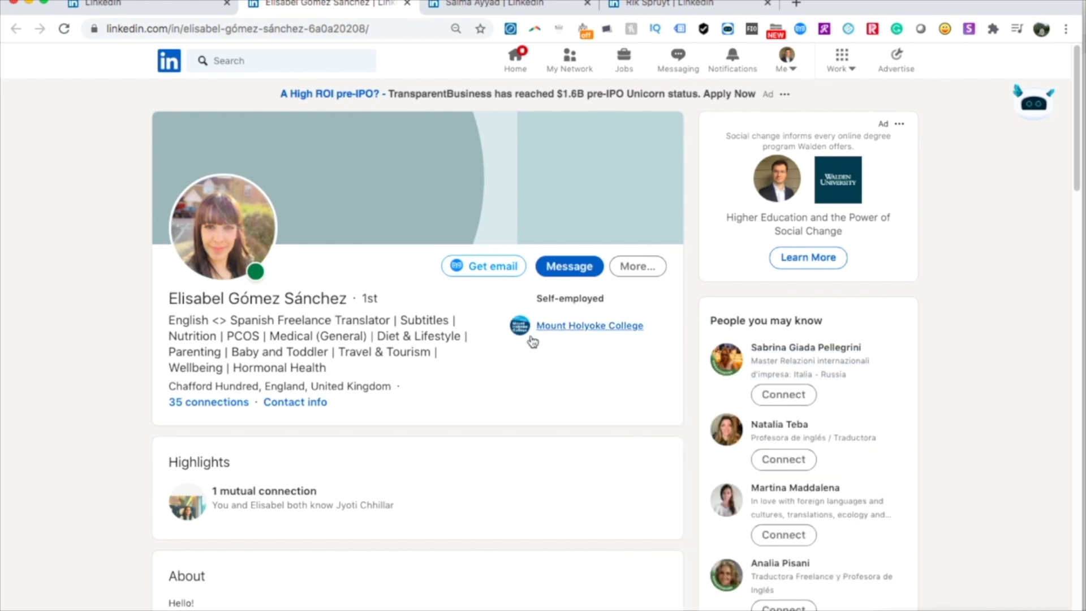